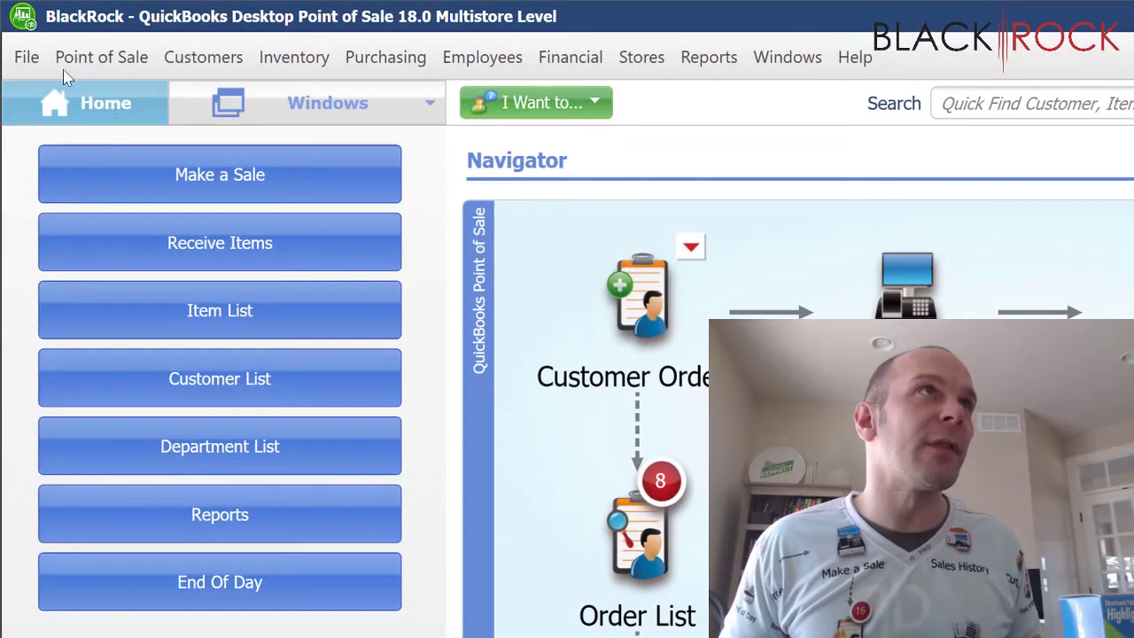
# - Open the Company preferences from File > Preferences
pyautogui.click(26, 58)
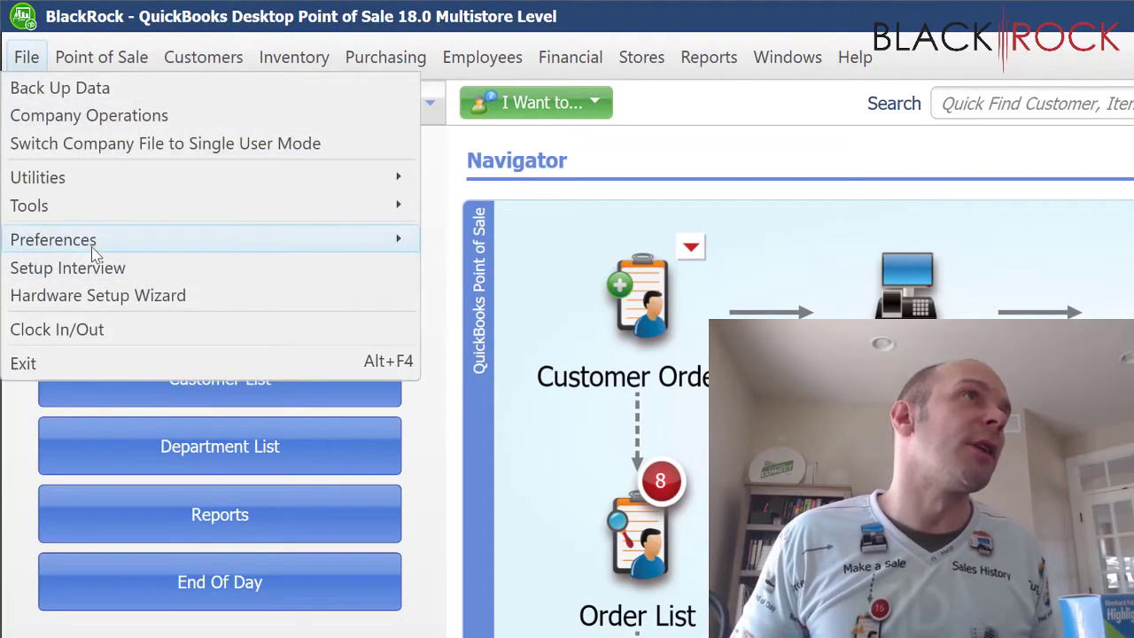
pyautogui.moveTo(97, 253)
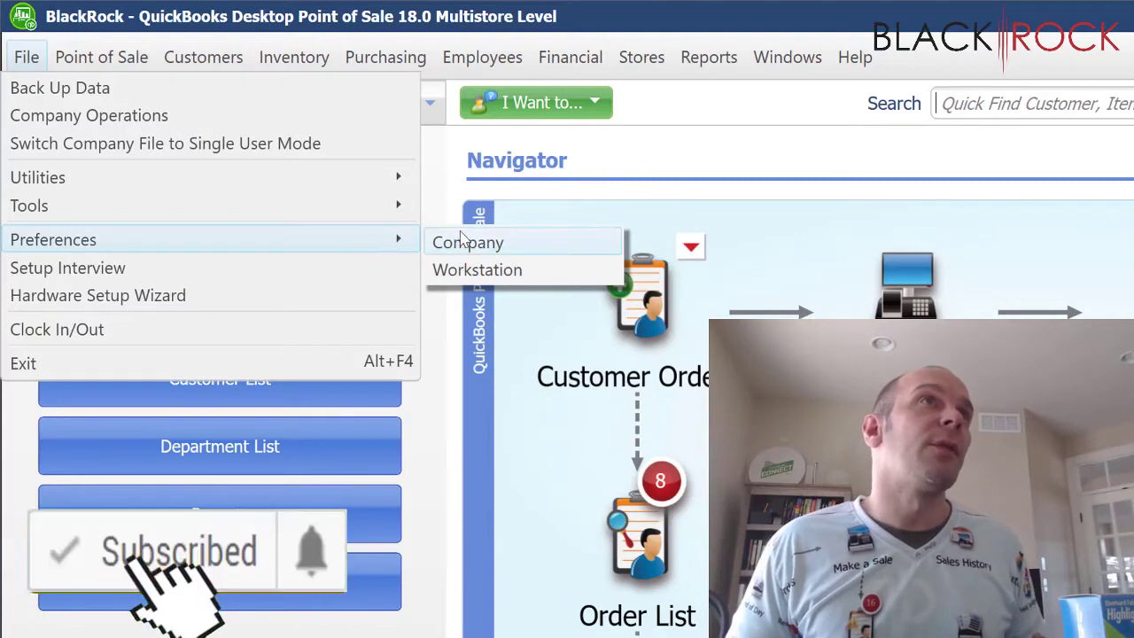
pyautogui.click(441, 273)
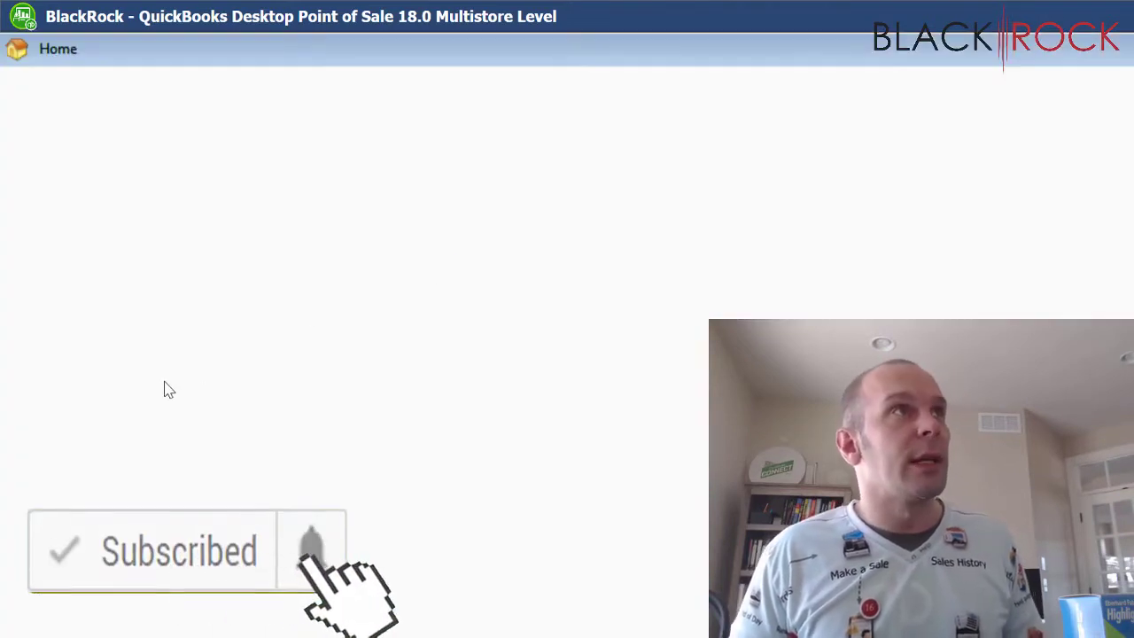
# - Review the Inventory unit-of-measure list from Case and Each down to cups
pyautogui.click(98, 306)
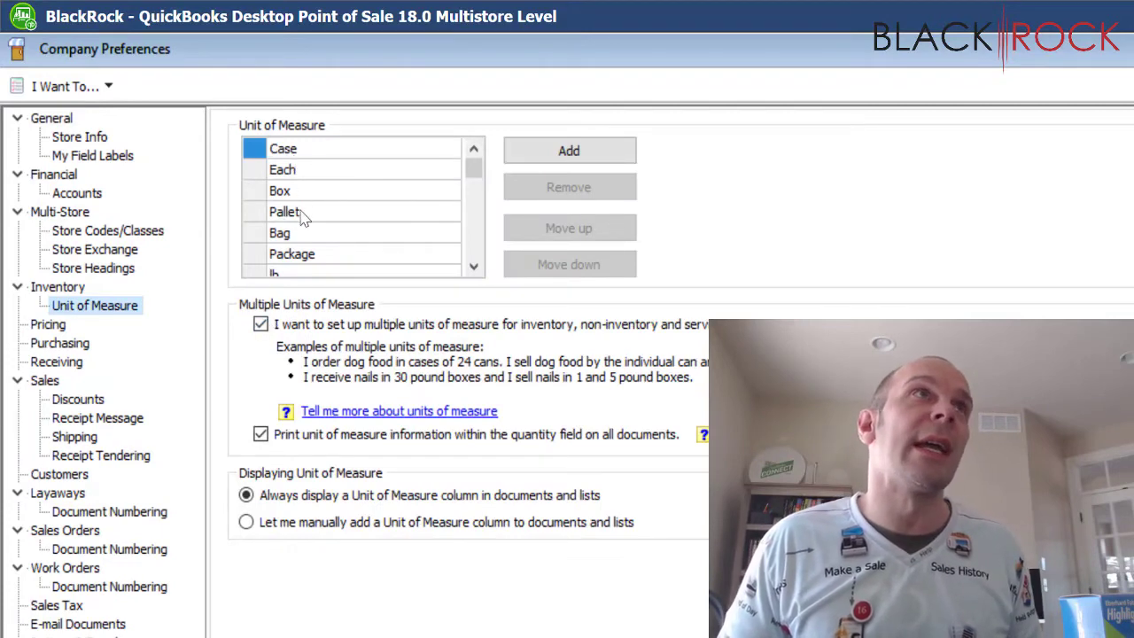
pyautogui.click(474, 265)
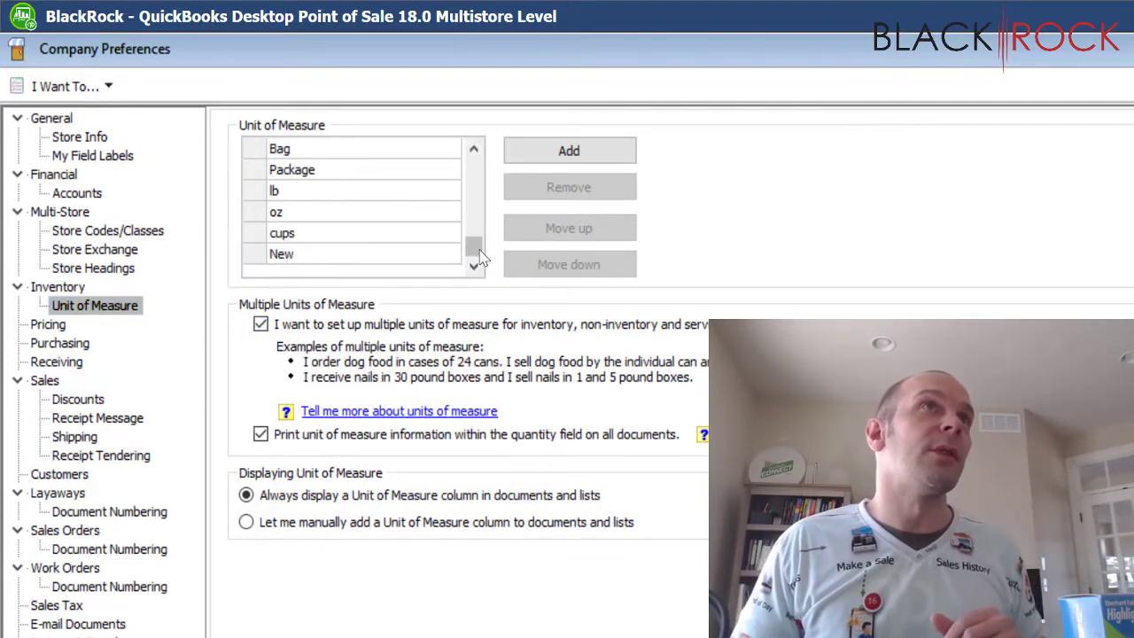
pyautogui.click(376, 240)
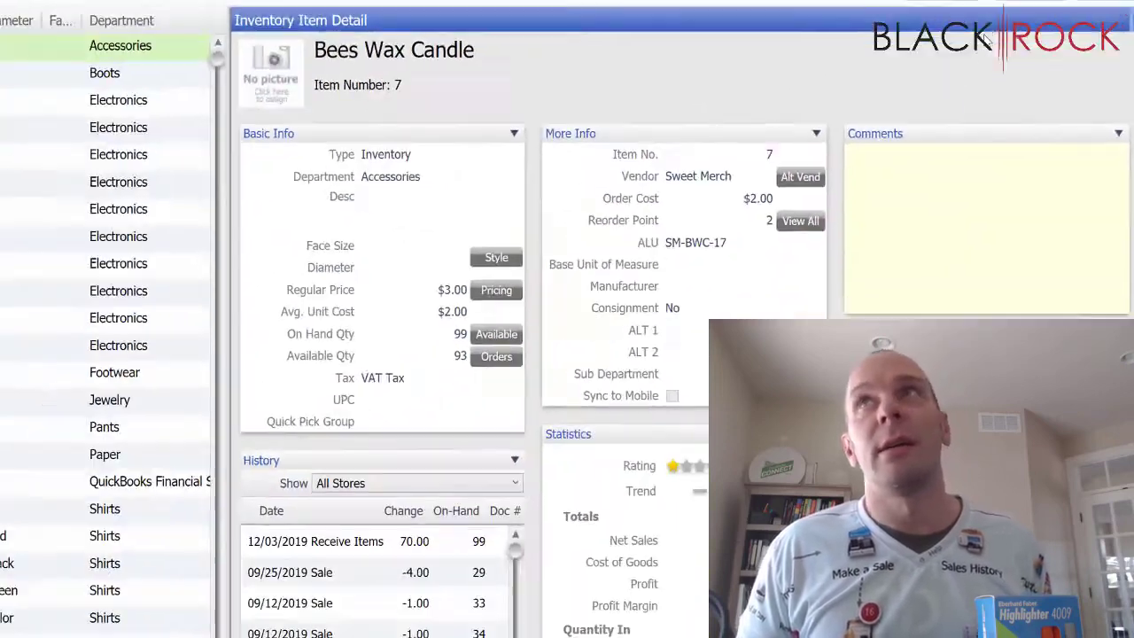
# - Add a new inventory item named 'Orange Highlighter' in the Accessories department
pyautogui.click(834, 205)
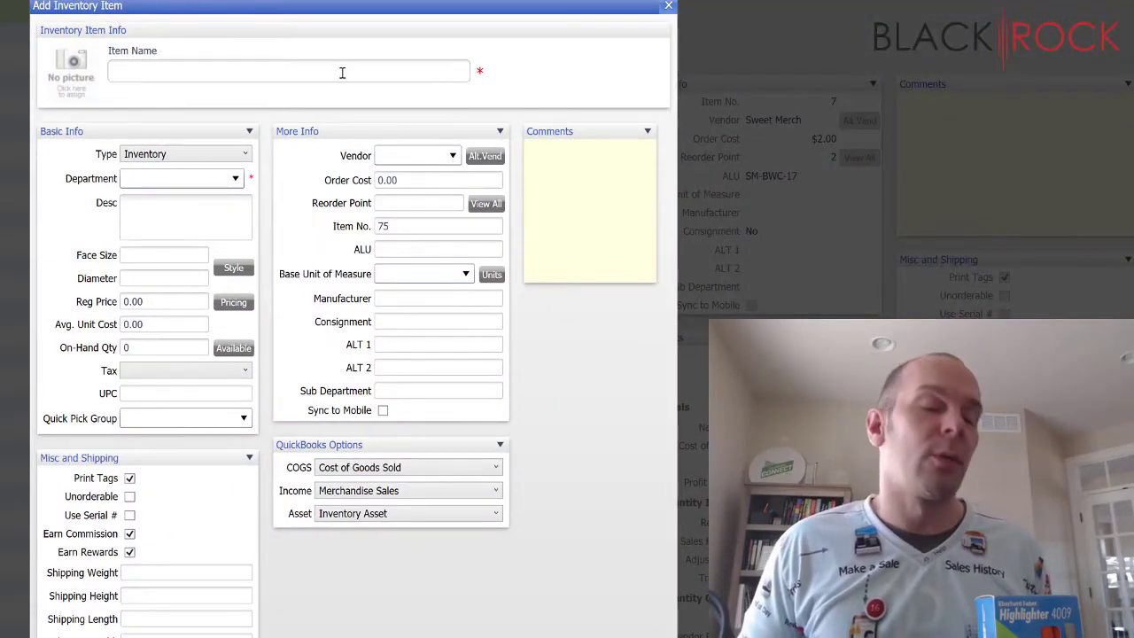
pyautogui.write('Ora')
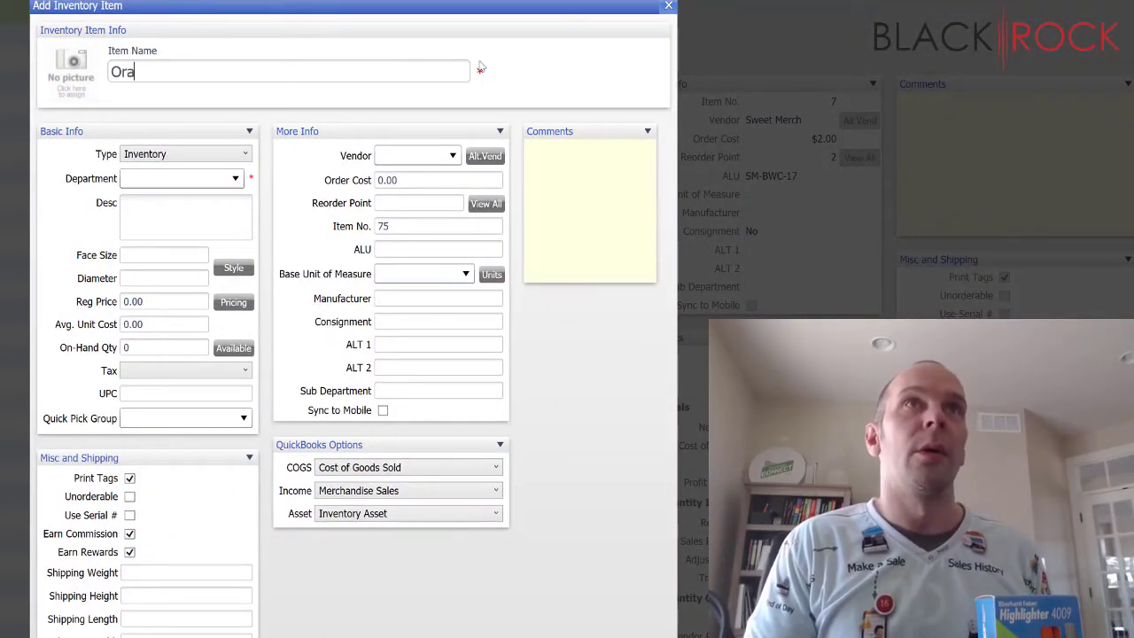
pyautogui.write('nge Highl')
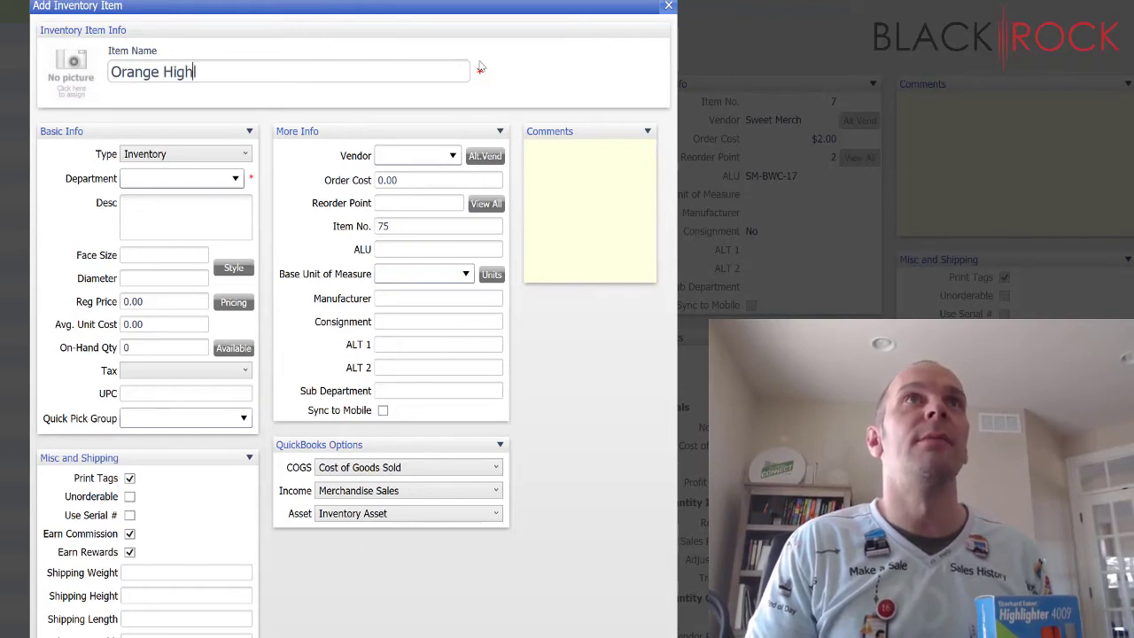
pyautogui.write('ightetr')
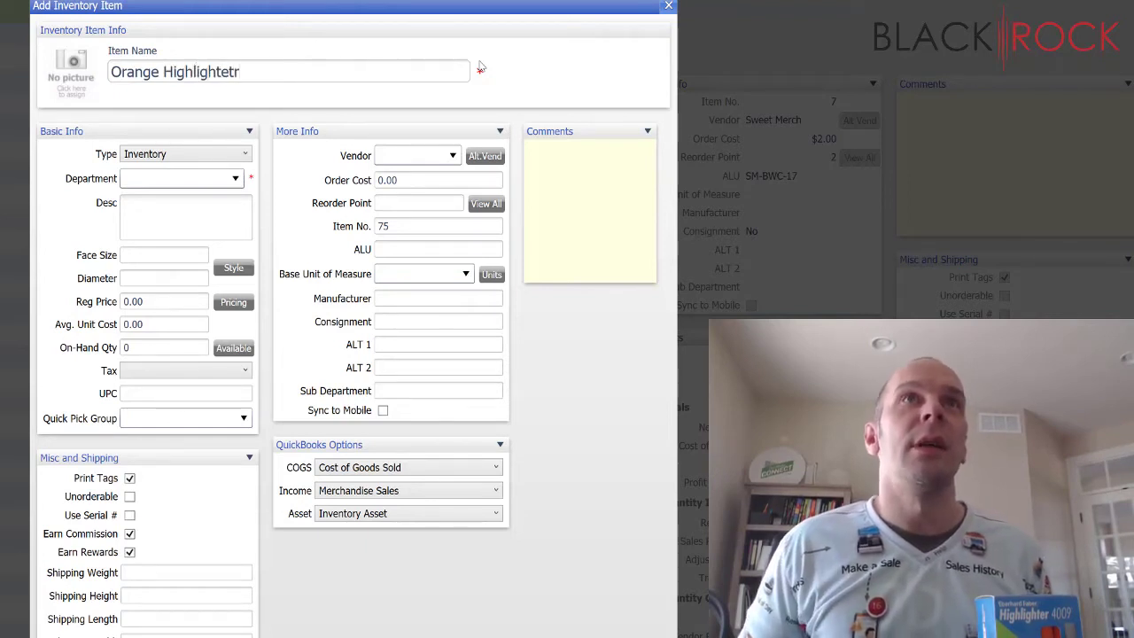
pyautogui.press('BackSpace')
pyautogui.press('BackSpace')
pyautogui.write('r')
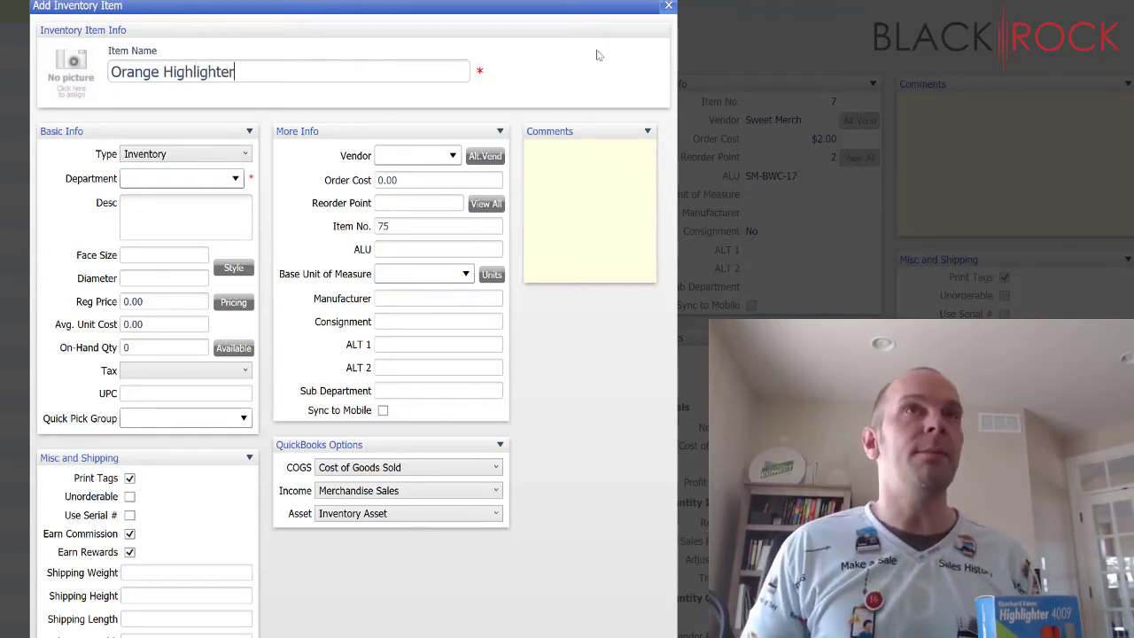
pyautogui.click(236, 179)
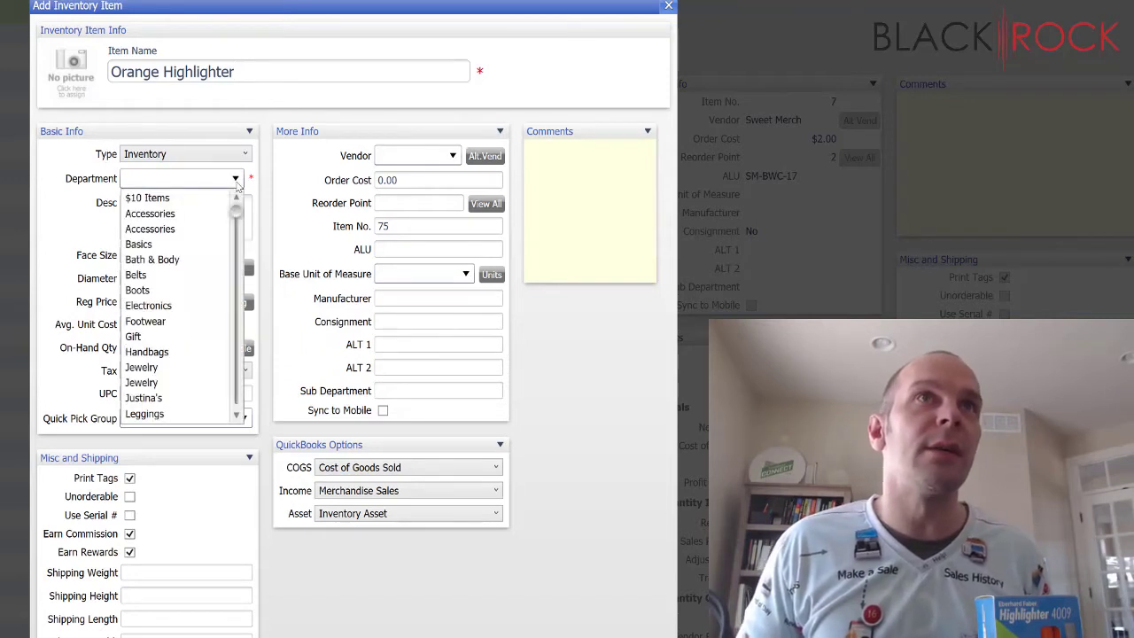
pyautogui.click(213, 231)
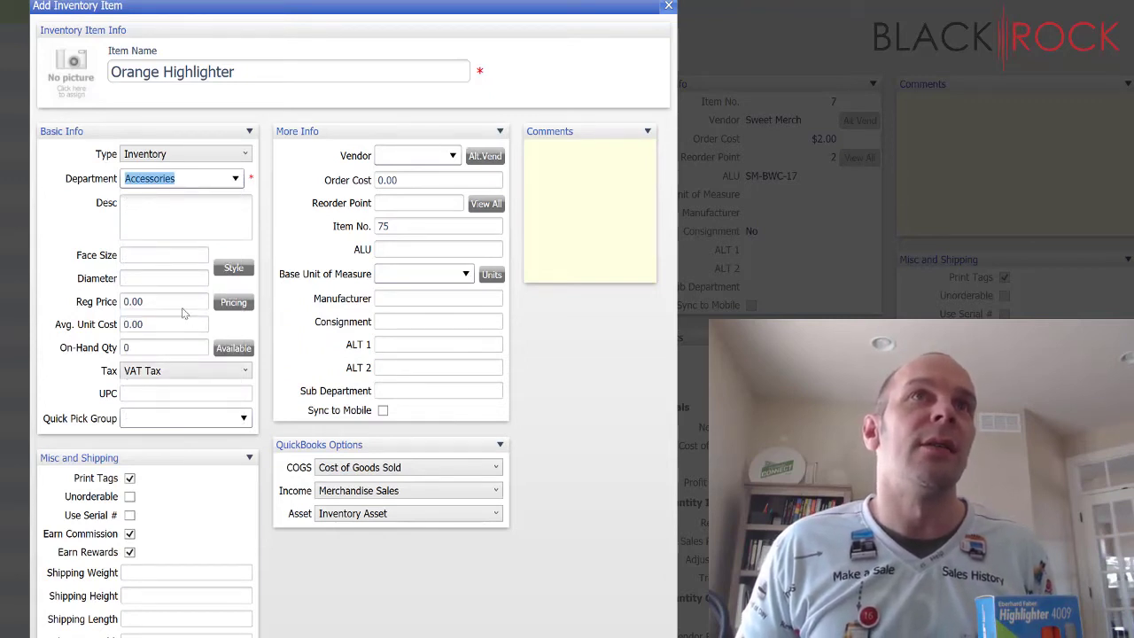
pyautogui.click(455, 159)
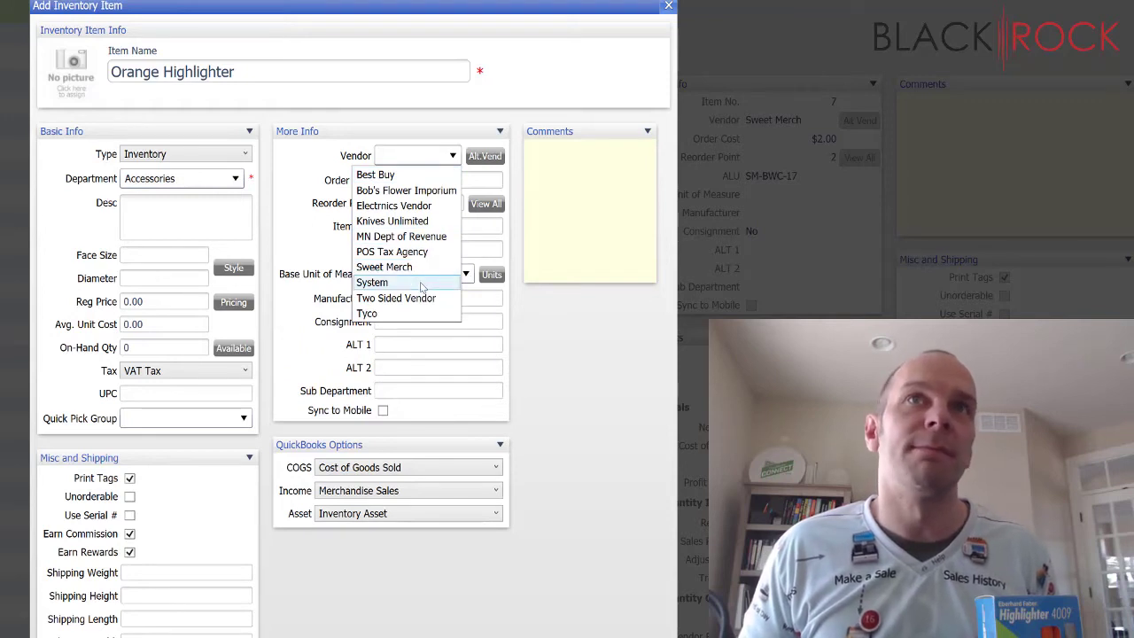
# - Set the vendor to Knives Unlimited and the regular price to 0.70
pyautogui.click(413, 221)
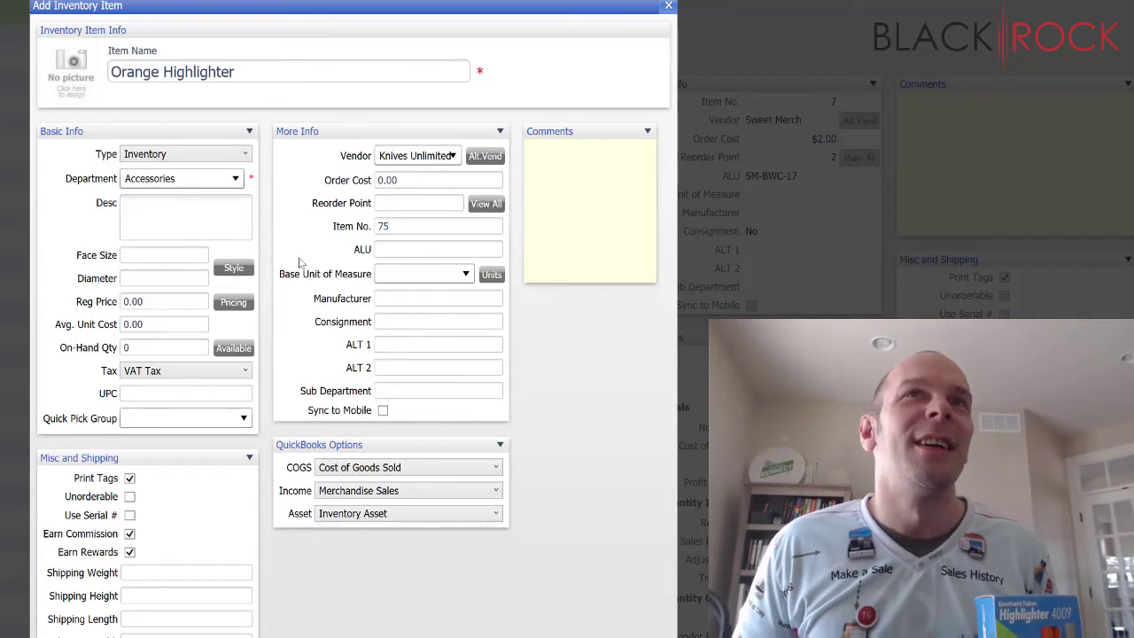
pyautogui.click(173, 302)
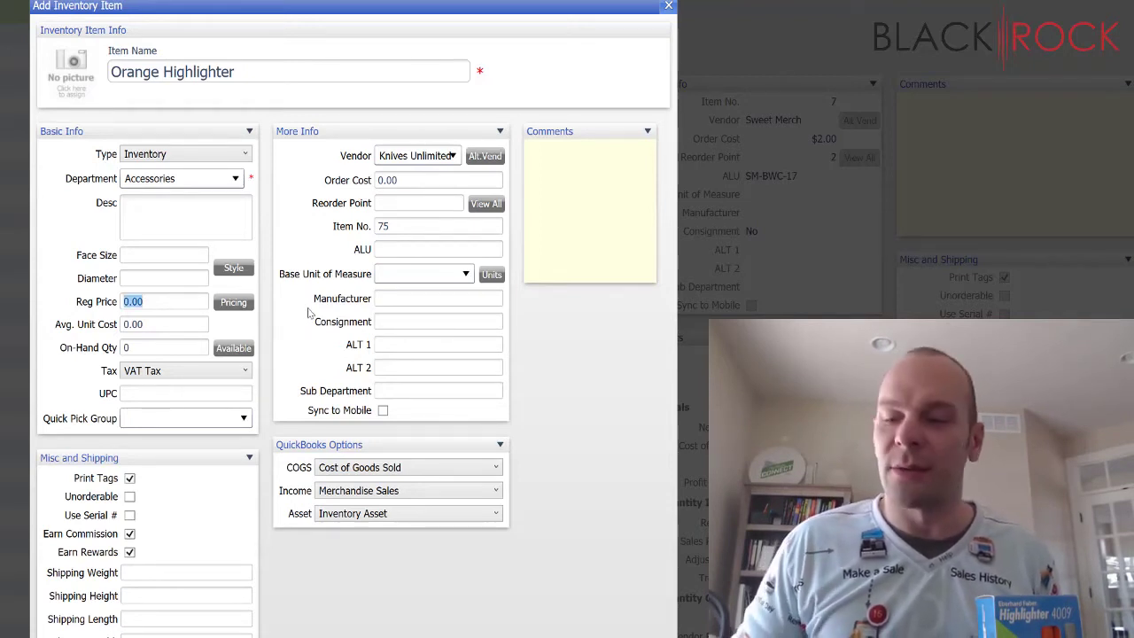
pyautogui.write('0.')
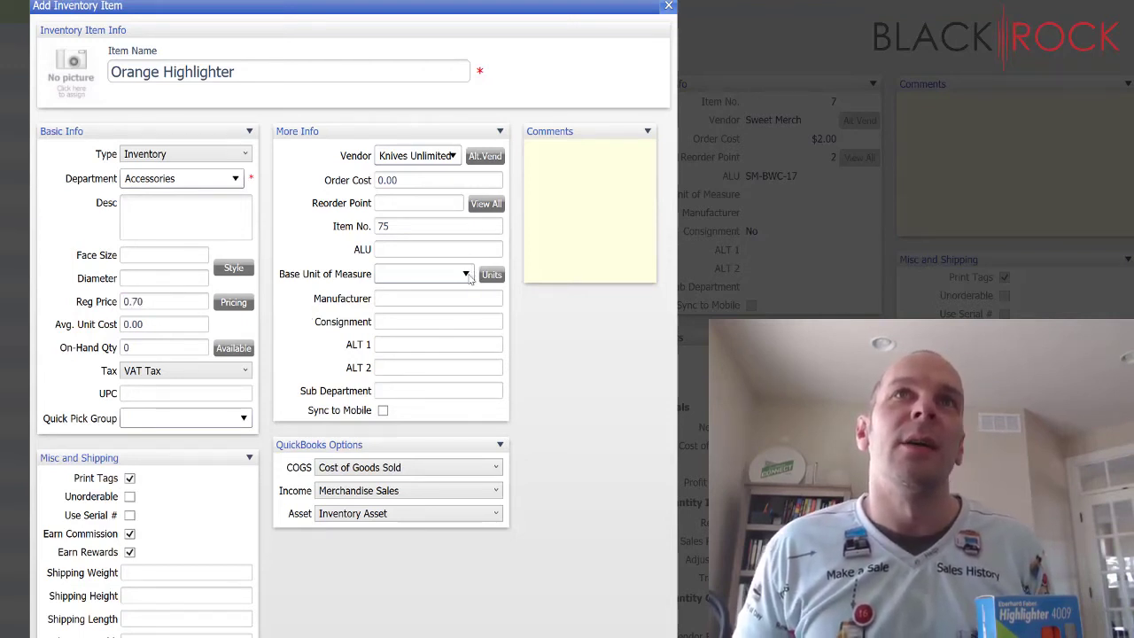
# - Choose Each as the item's base unit of measure
pyautogui.click(467, 275)
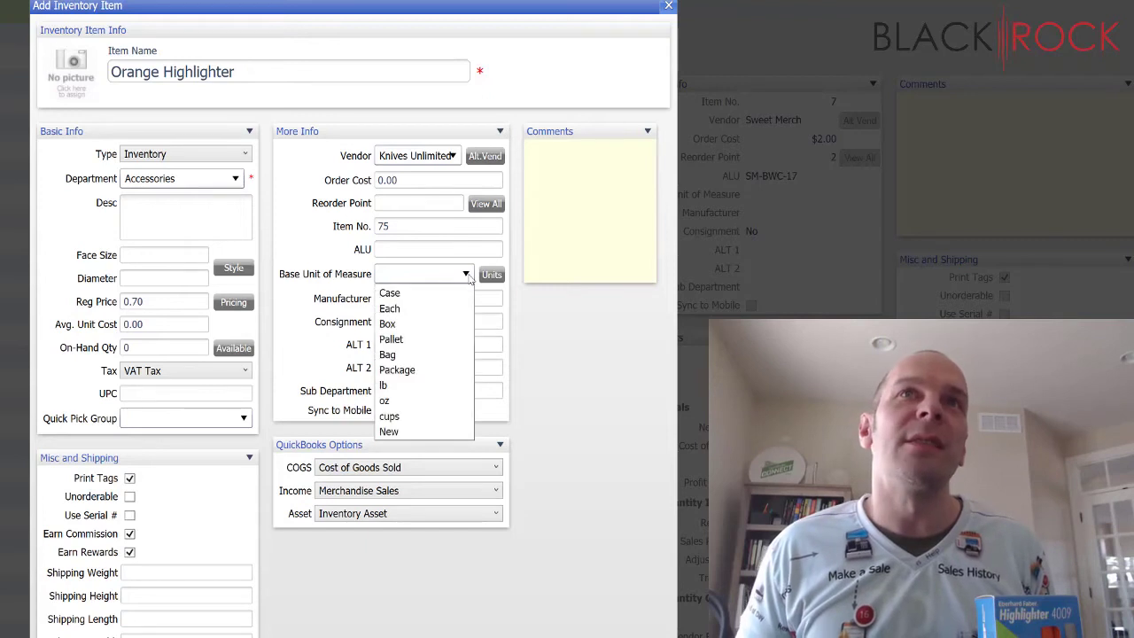
pyautogui.click(424, 309)
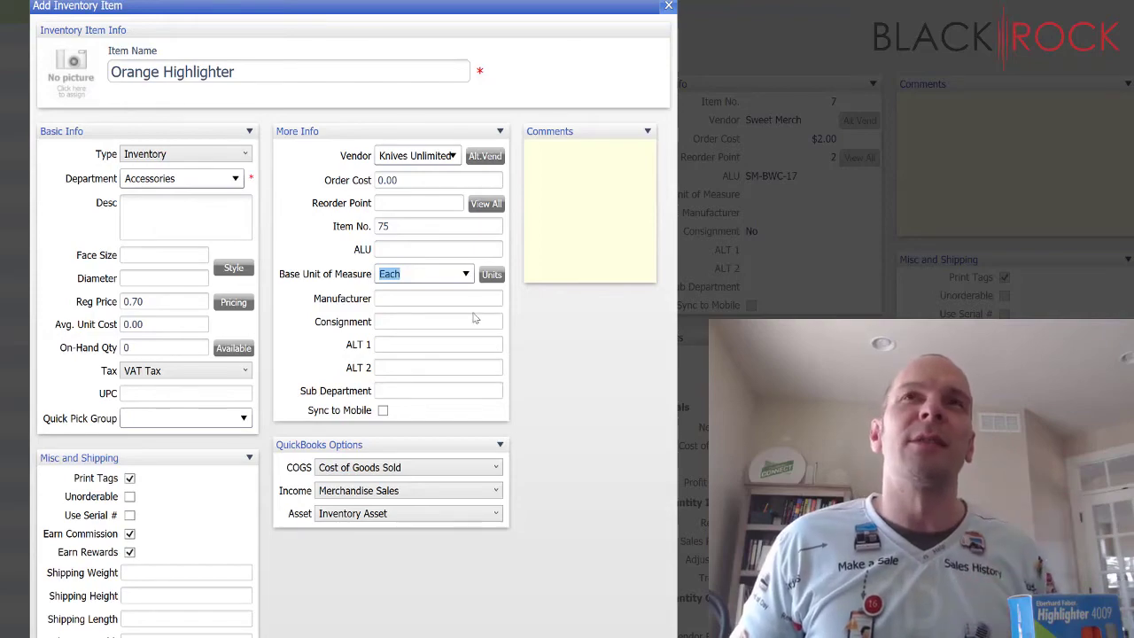
# - In the item's unit settings, choose Each as the usual selling unit
pyautogui.click(493, 276)
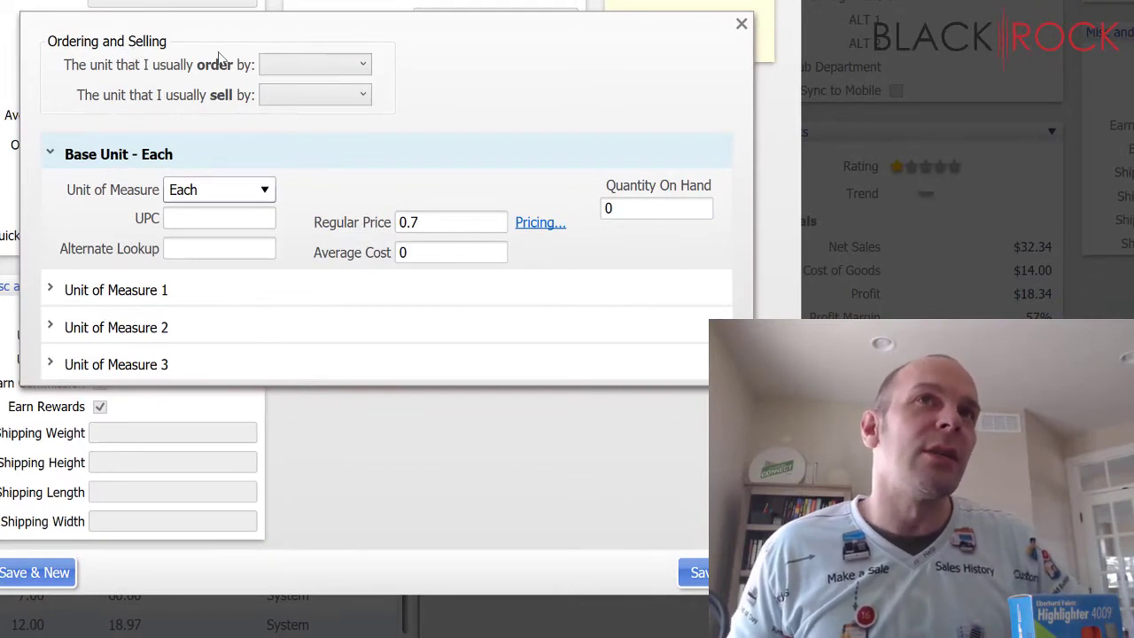
pyautogui.click(290, 71)
pyautogui.click(310, 66)
pyautogui.click(326, 94)
pyautogui.click(329, 94)
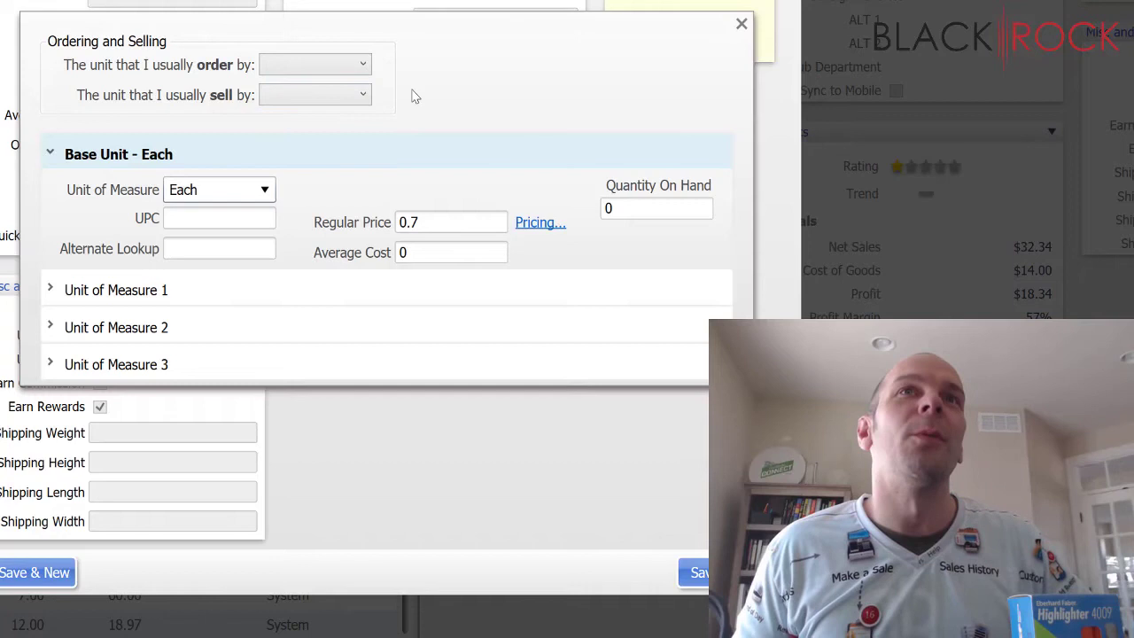
pyautogui.click(292, 101)
pyautogui.click(293, 121)
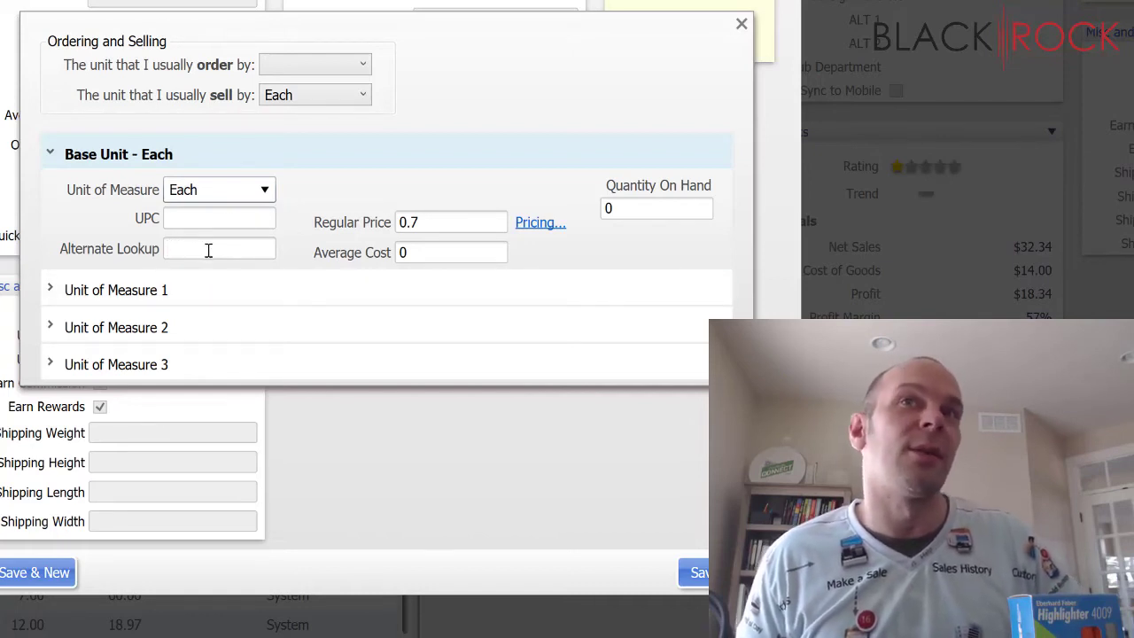
# - Make Unit of Measure 1 a Box containing 12 base units
pyautogui.click(183, 292)
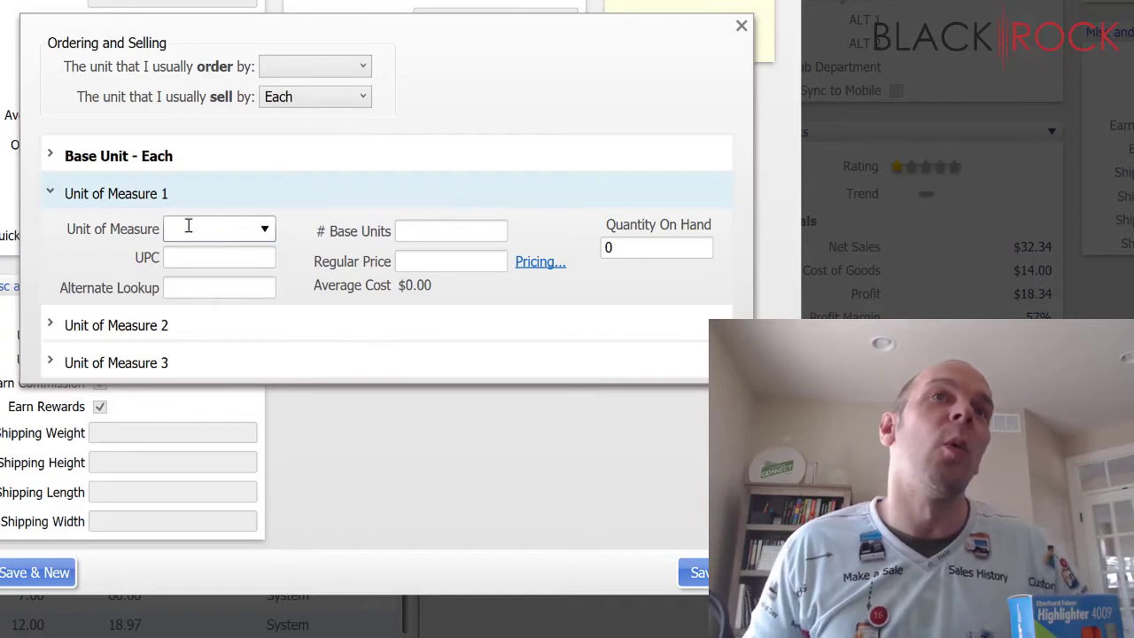
pyautogui.click(266, 231)
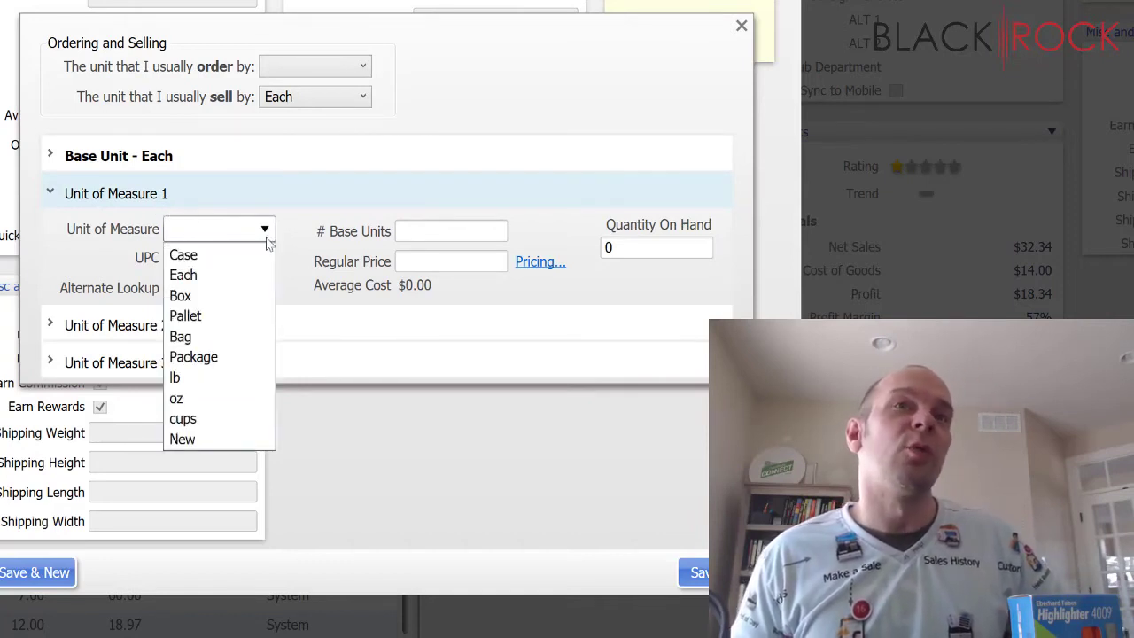
pyautogui.click(228, 304)
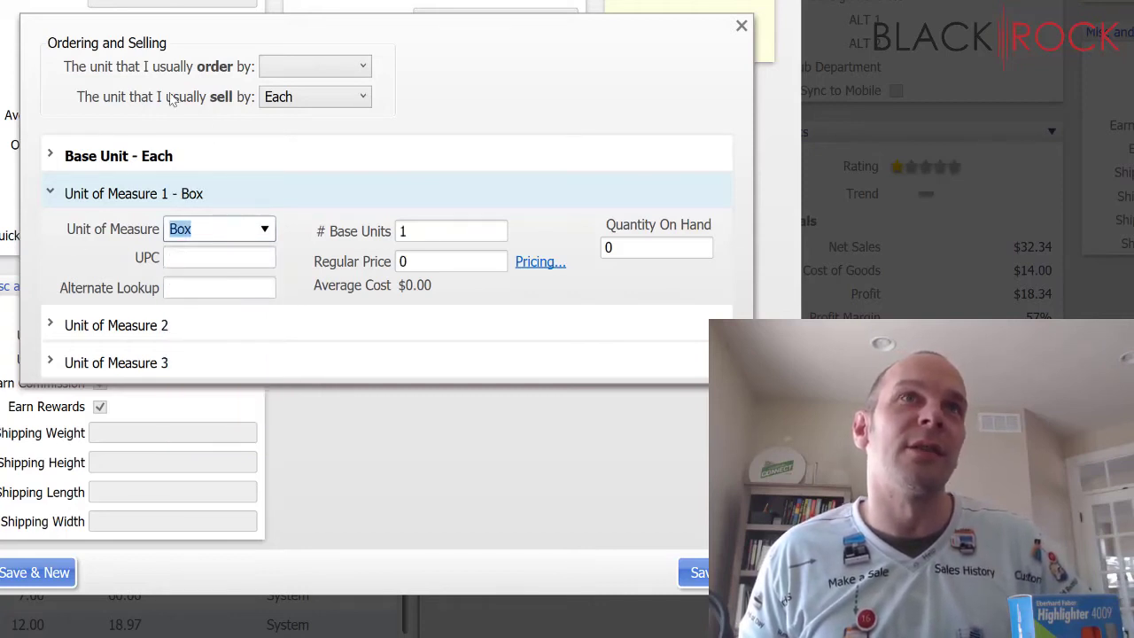
pyautogui.click(417, 231)
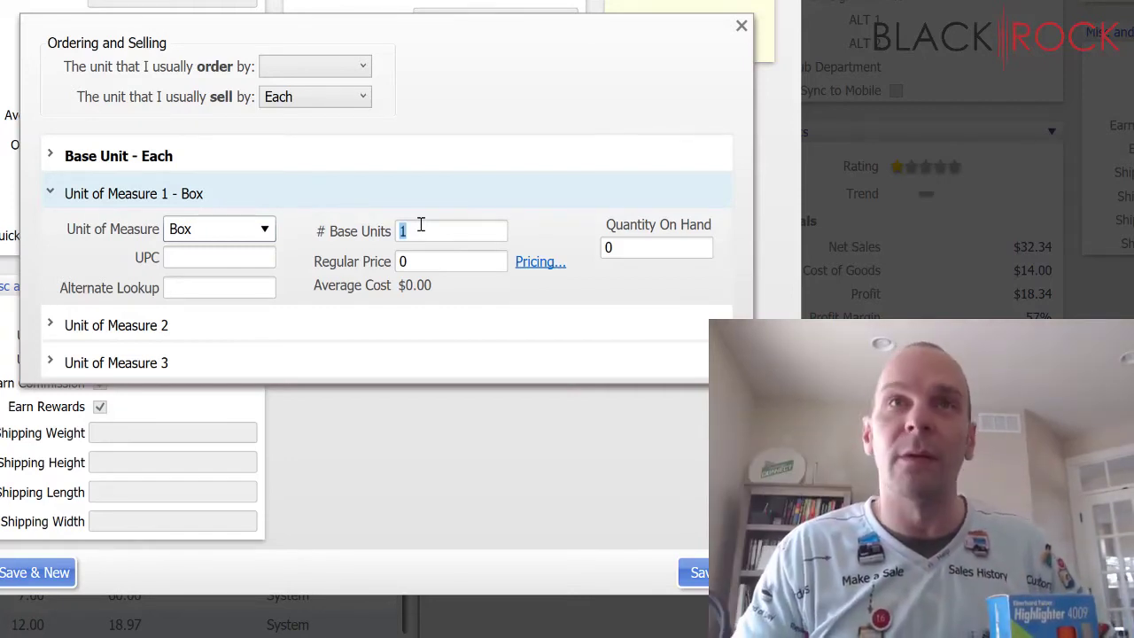
pyautogui.write('21')
pyautogui.press('BackSpace')
pyautogui.press('BackSpace')
pyautogui.write('12')
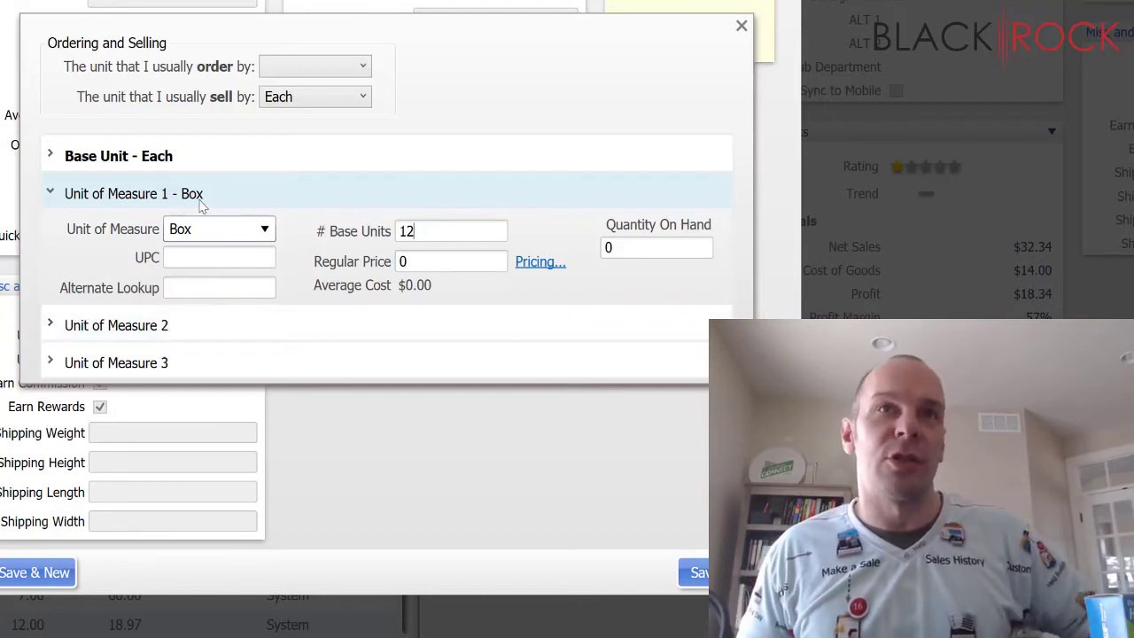
# - Give the Box unit a regular price of 7.99
pyautogui.click(431, 263)
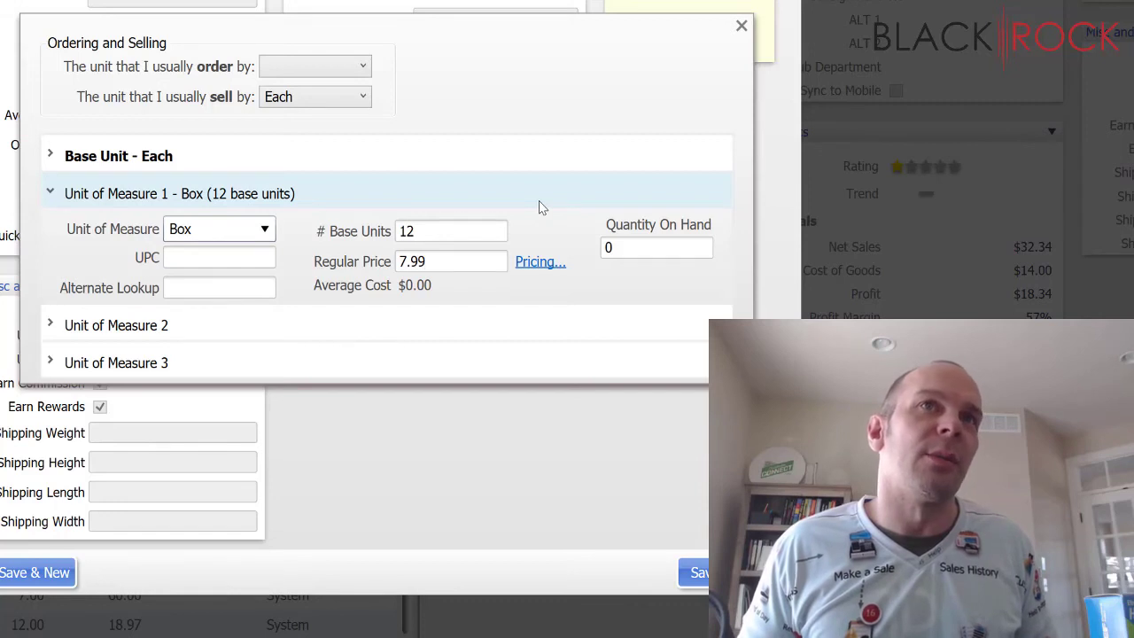
pyautogui.doubleClick(453, 261)
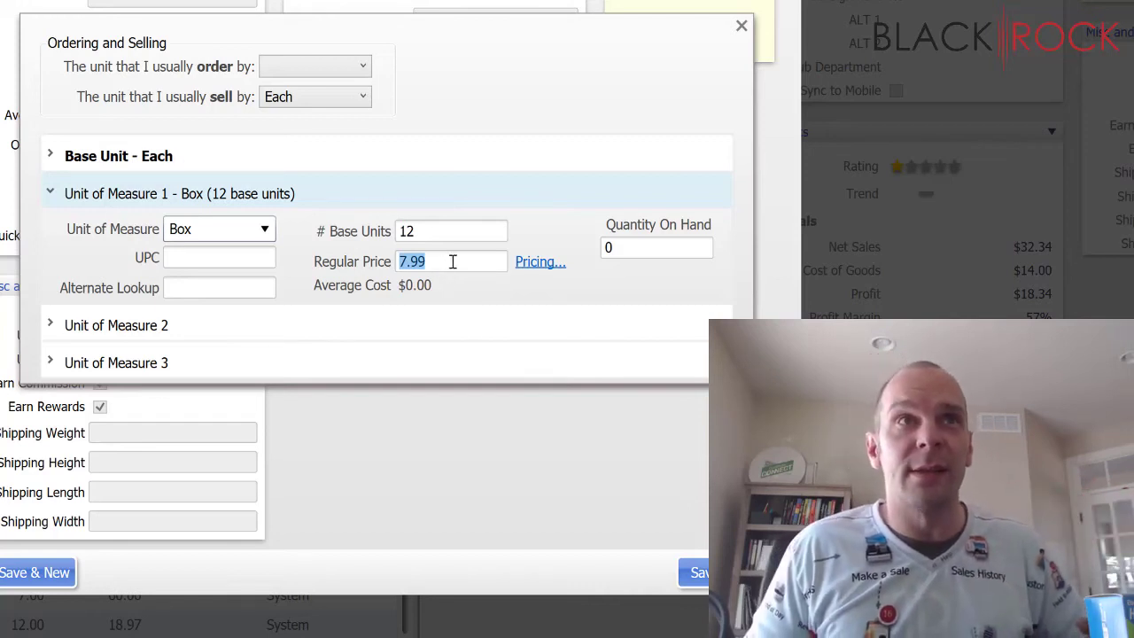
# - Make Box the usual ordering unit with a new order cost of 2.00
pyautogui.click(336, 68)
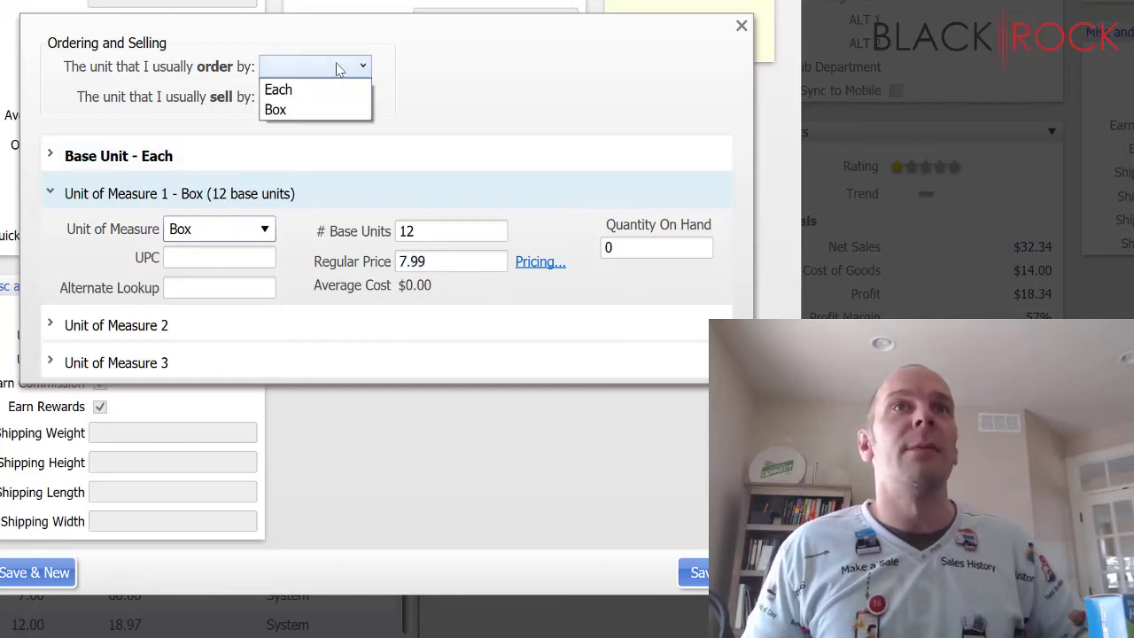
pyautogui.click(289, 119)
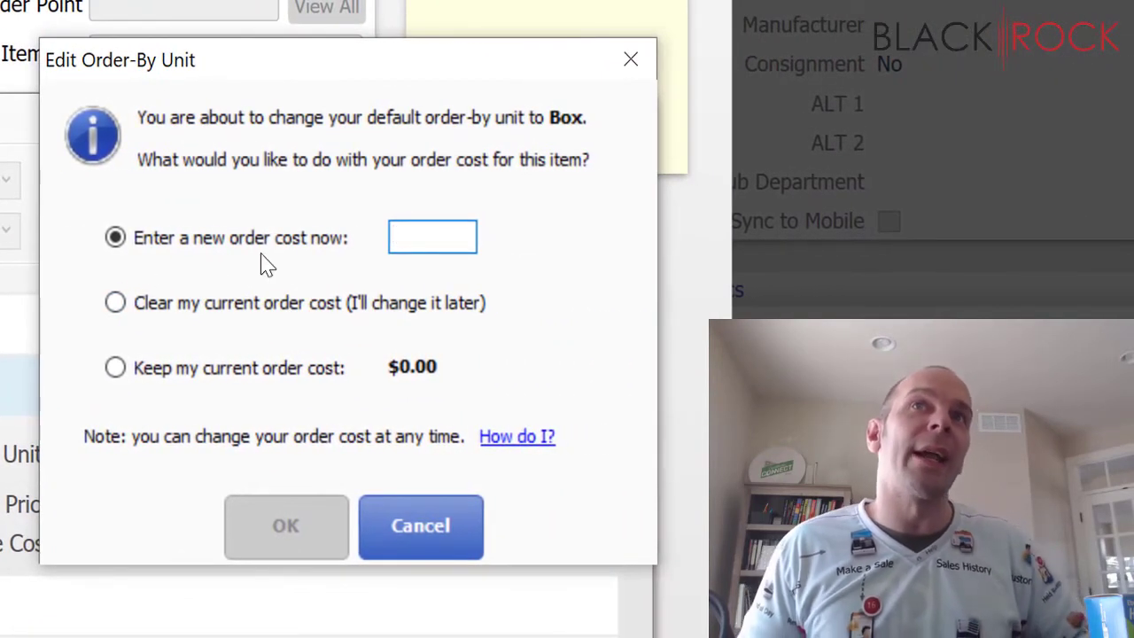
pyautogui.click(440, 245)
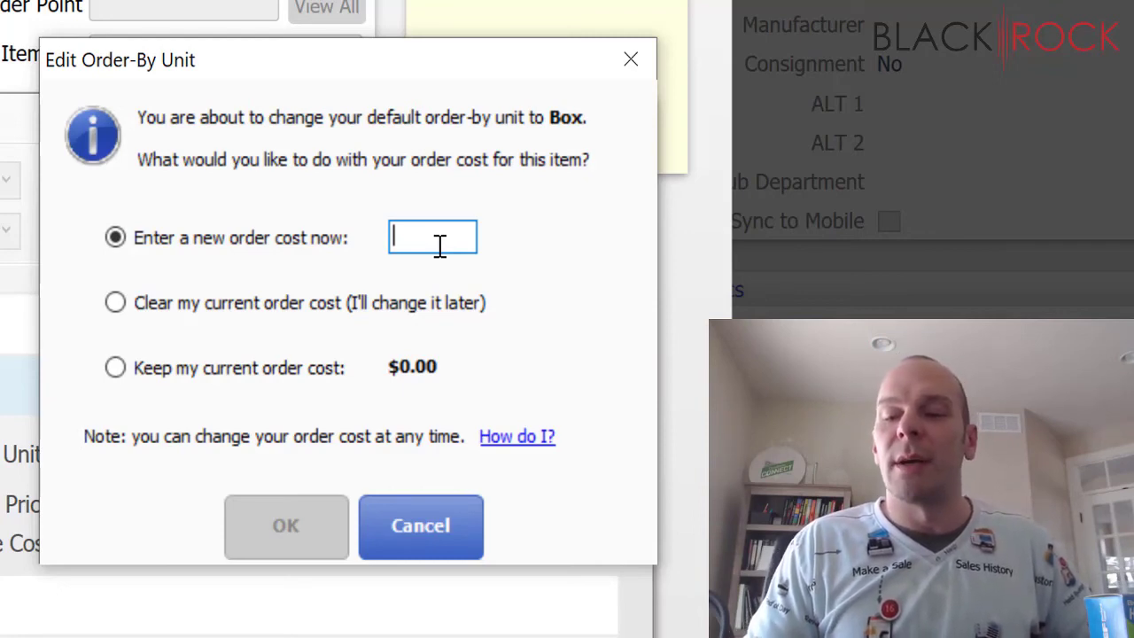
pyautogui.write('2.00')
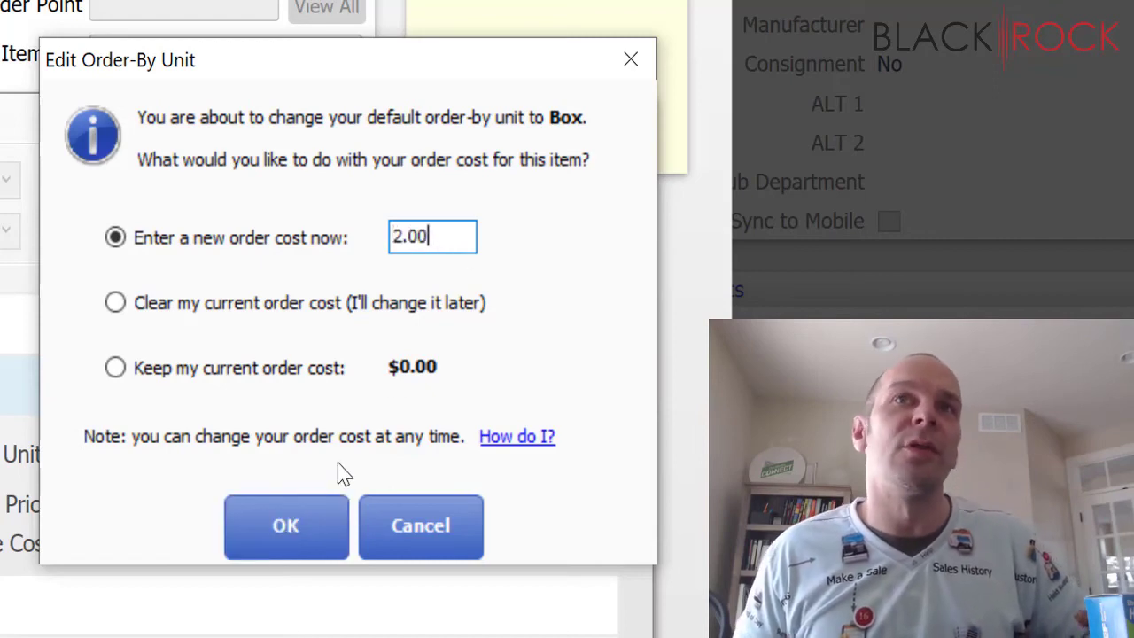
pyautogui.click(310, 542)
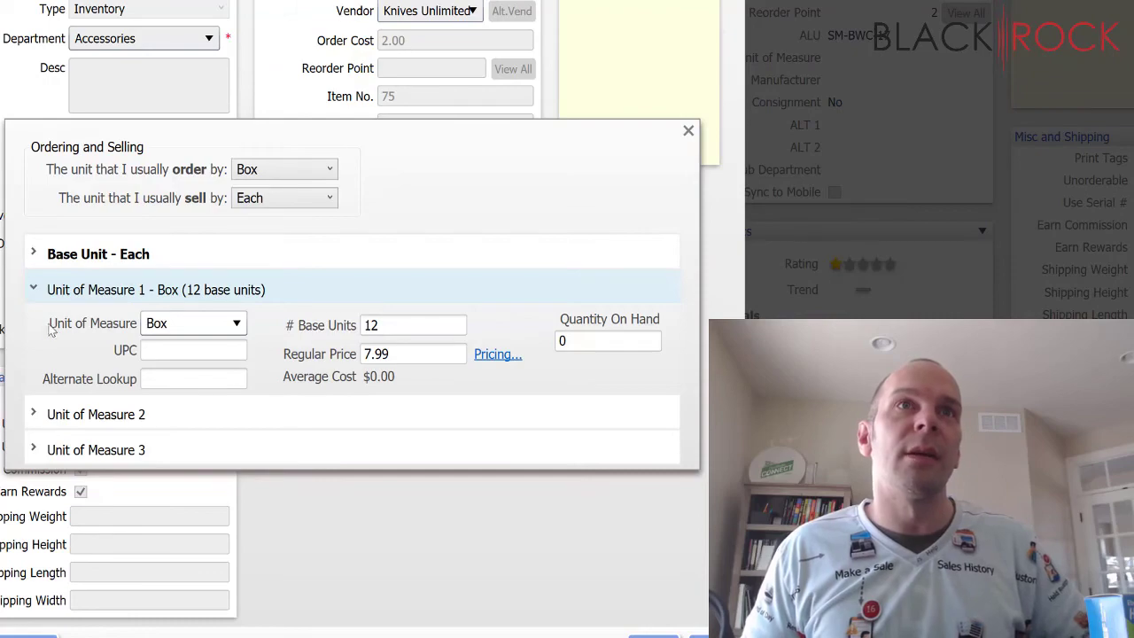
# - Close the unit settings and save Orange Highlighter as item 75
pyautogui.click(677, 146)
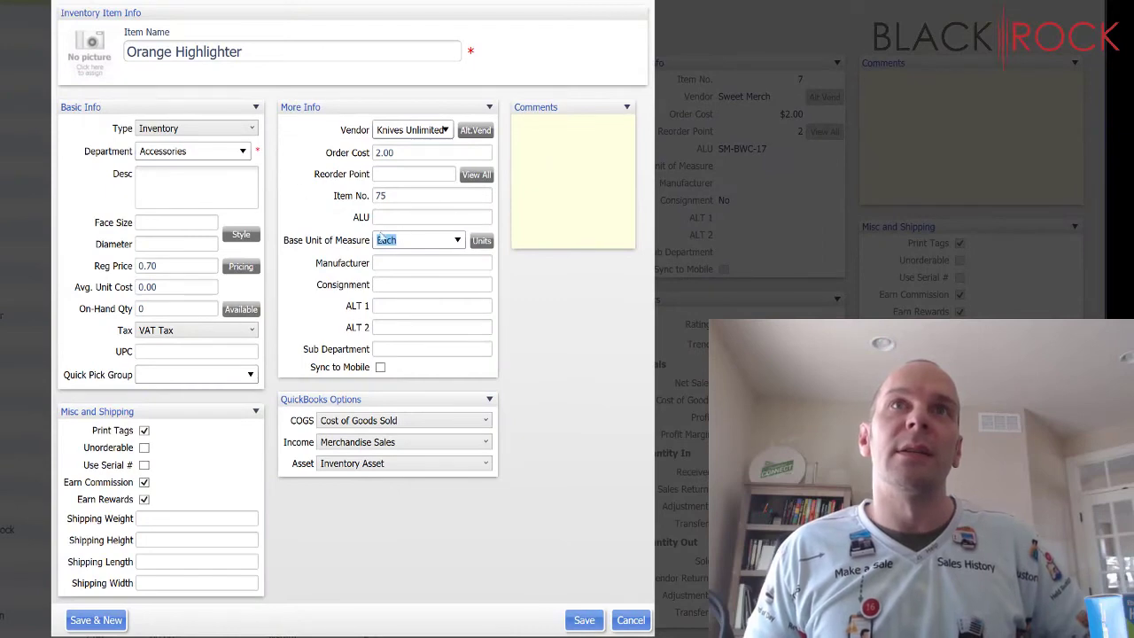
pyautogui.click(585, 620)
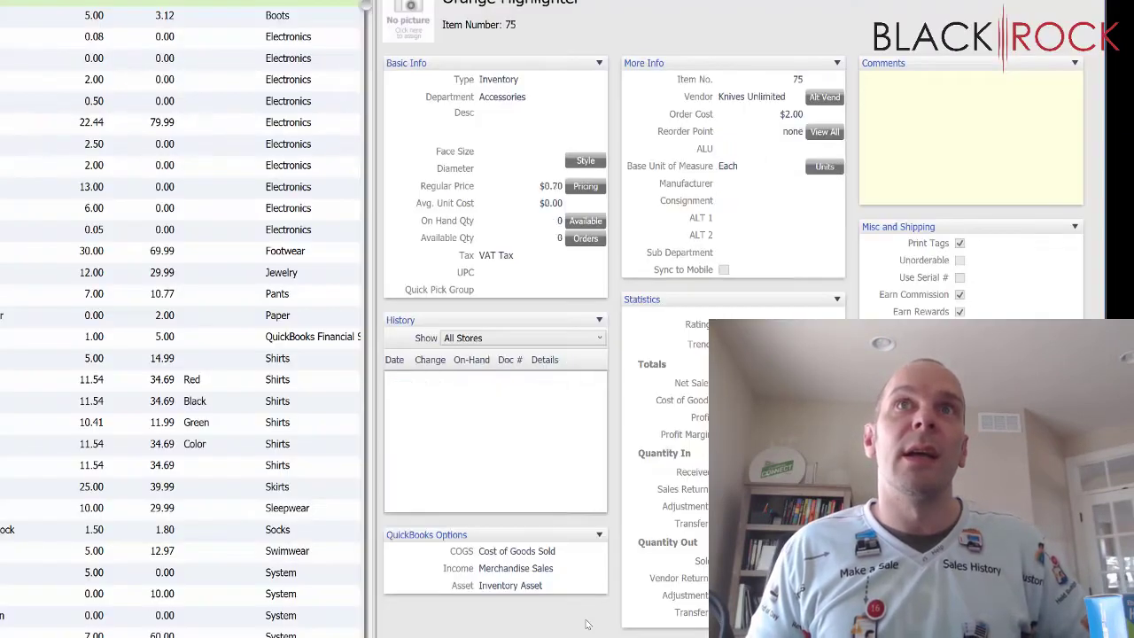